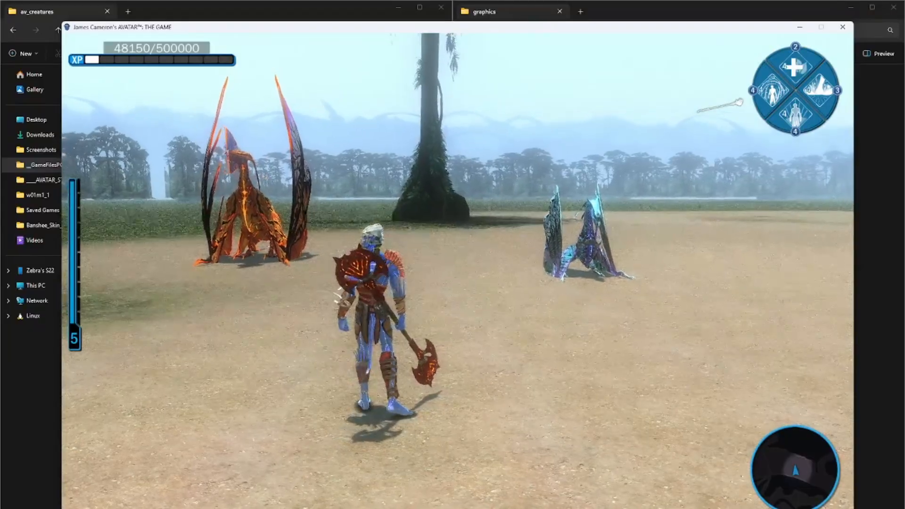
Step: Walk the character around the blue and orange winged creatures in the game to examine their skins from several sides
key(w)
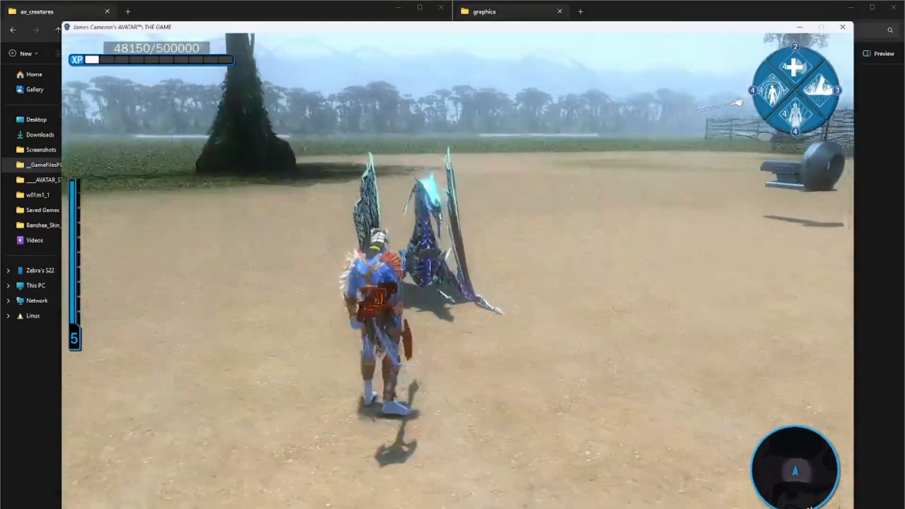
key(a)
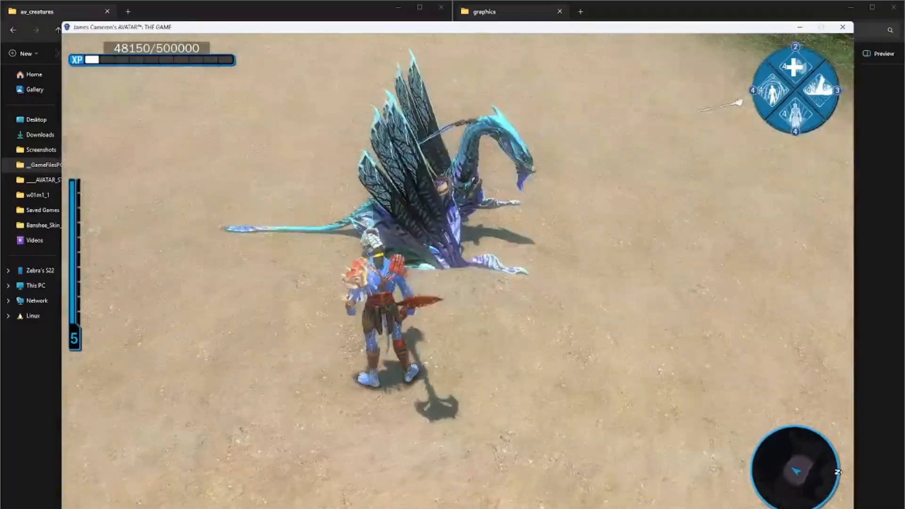
key(a)
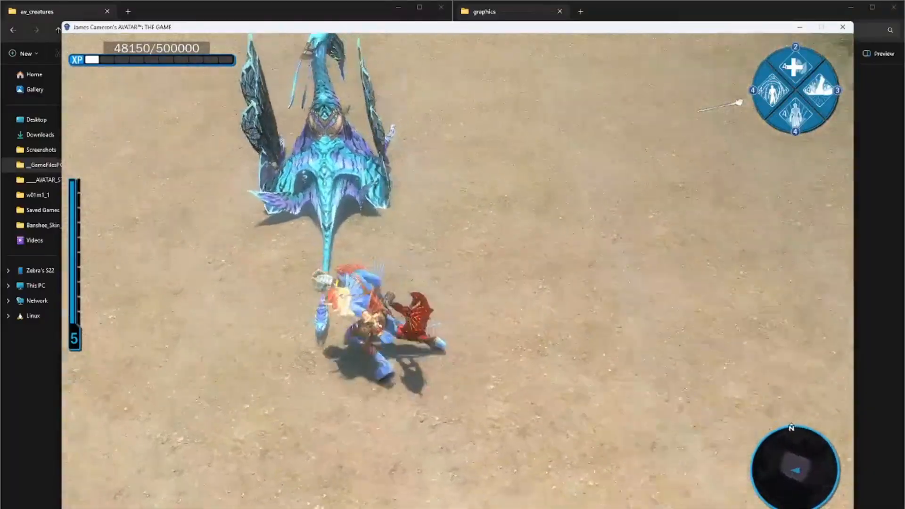
key(a)
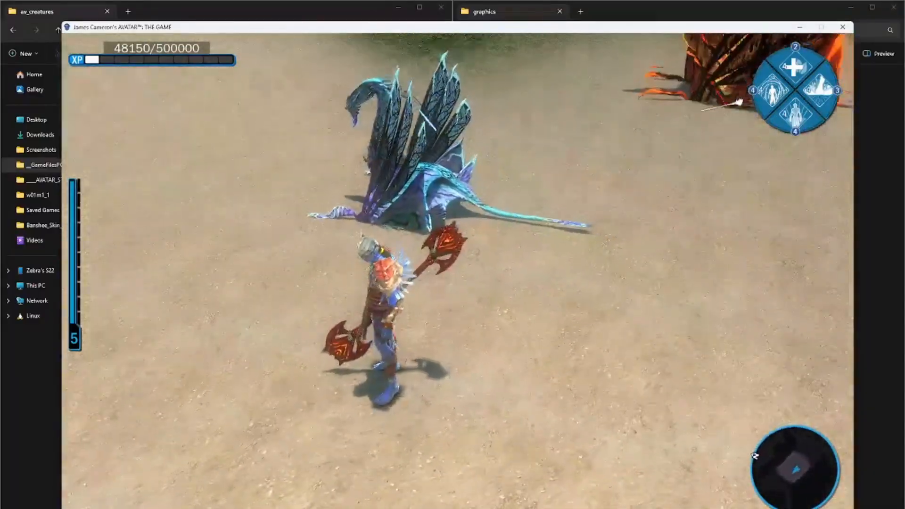
key(a)
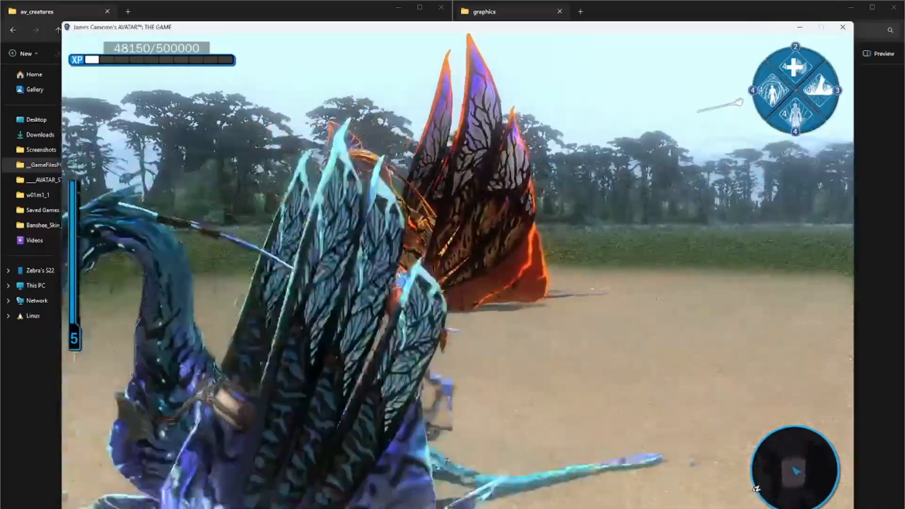
key(s)
key(a)
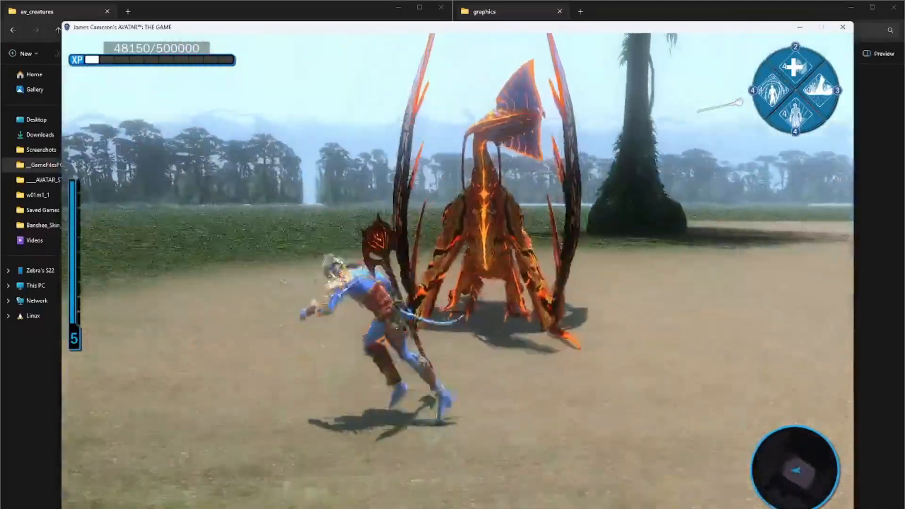
key(w)
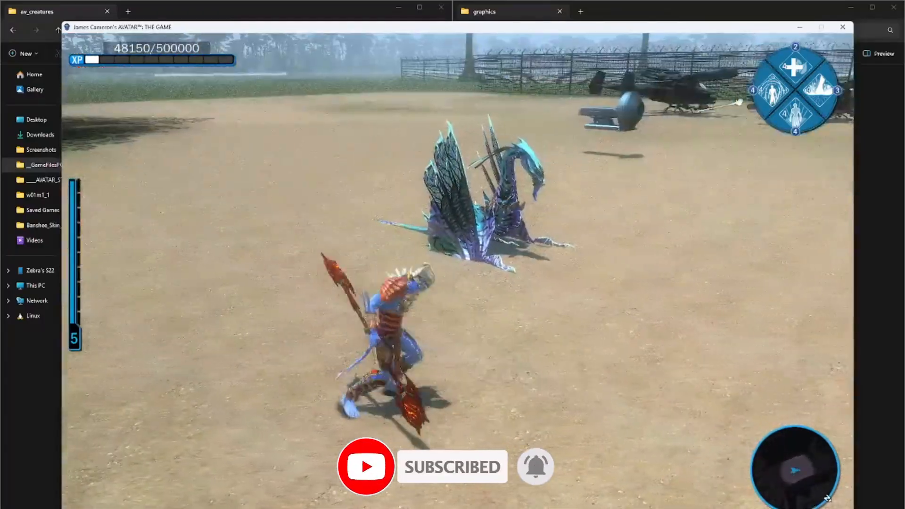
key(w)
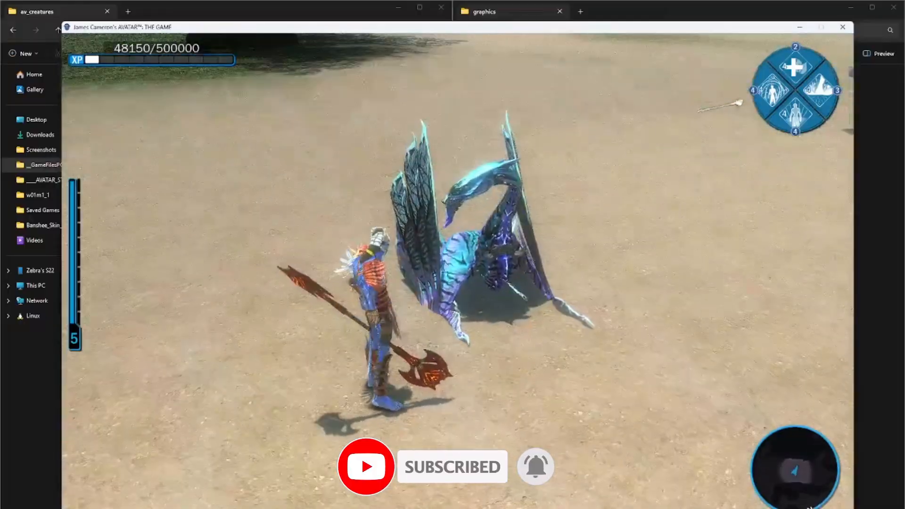
key(d)
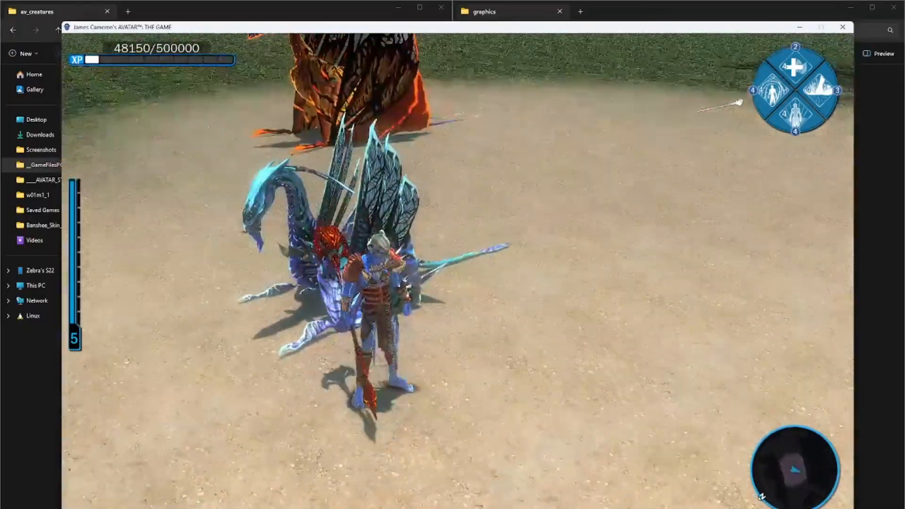
key(w)
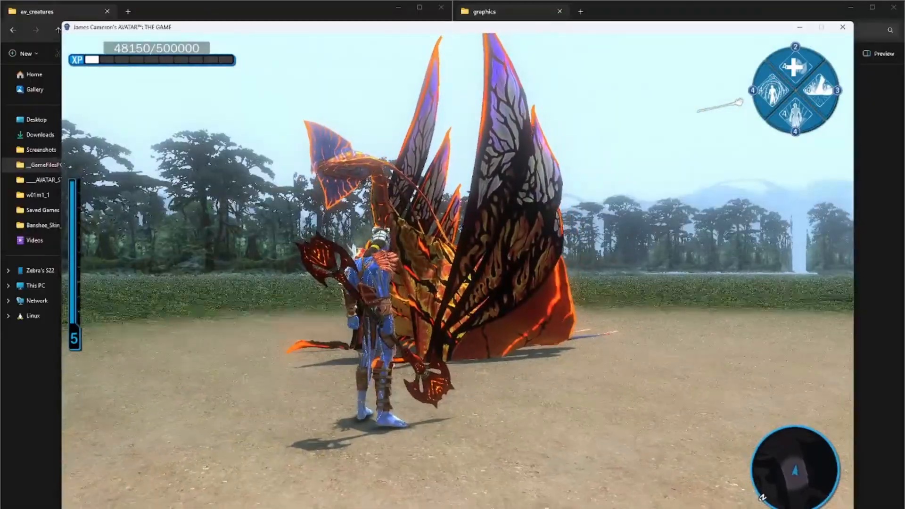
key(d)
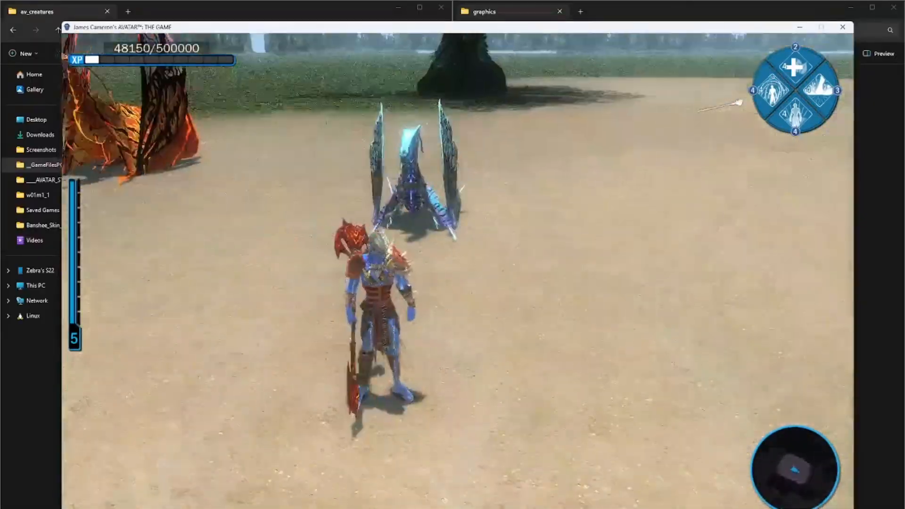
key(a)
key(w)
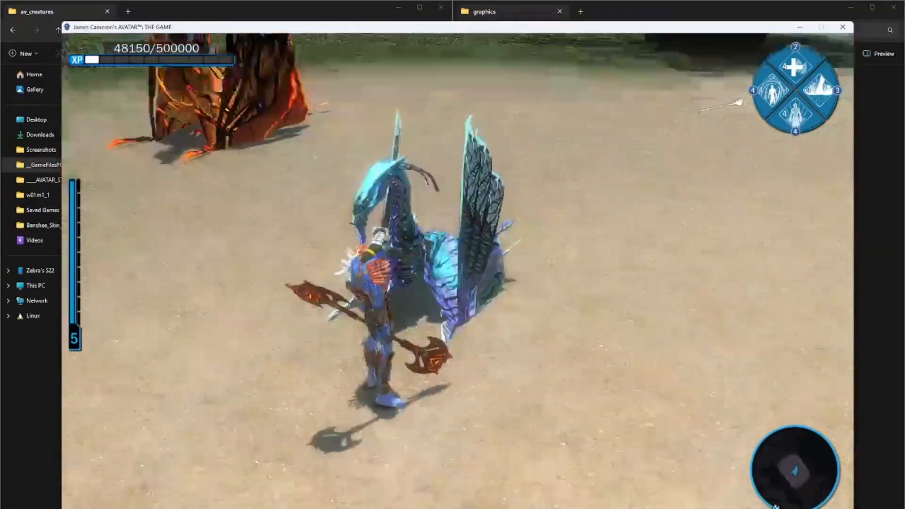
key(s)
key(w)
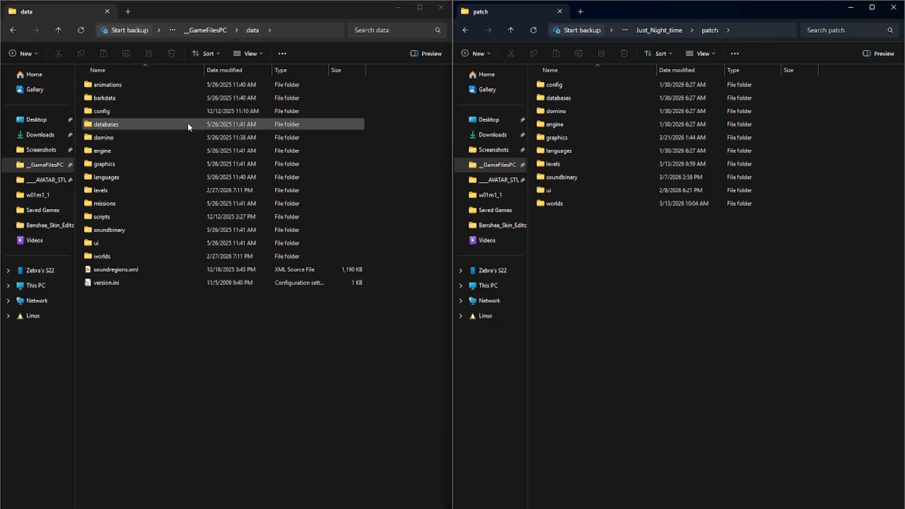
Step: Browse the game data through graphics\av_creatures\banshee\_textures to view the original banshee textures
double_click(117, 164)
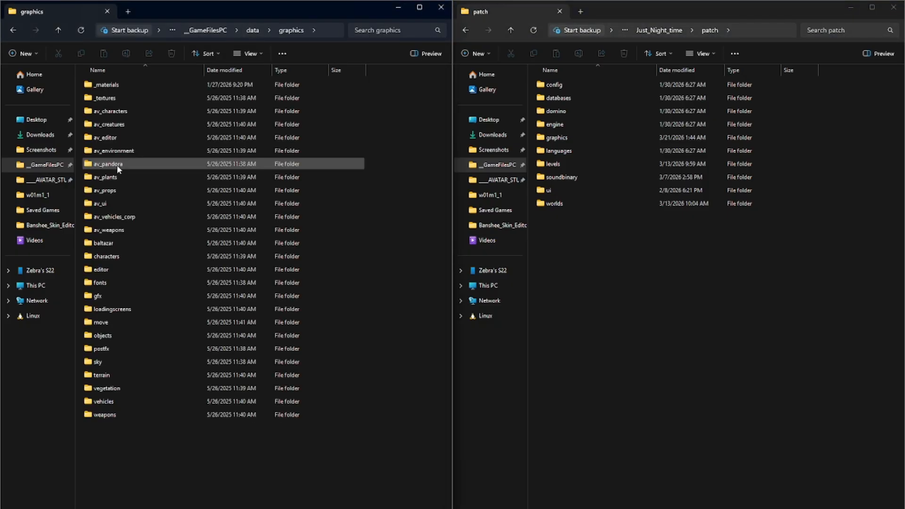
double_click(117, 125)
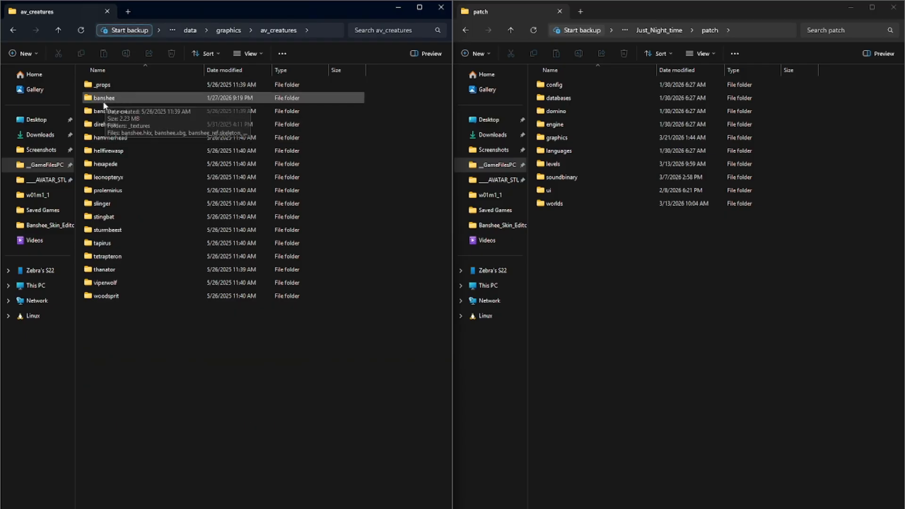
double_click(116, 100)
double_click(111, 86)
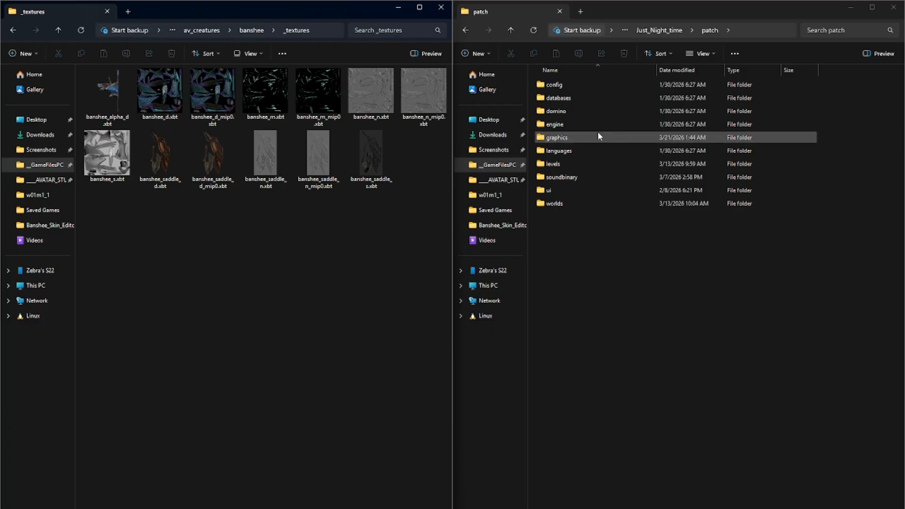
Step: Open the graphics\av_creatures folder in both the data directory and the patch directory for a side-by-side comparison
double_click(572, 138)
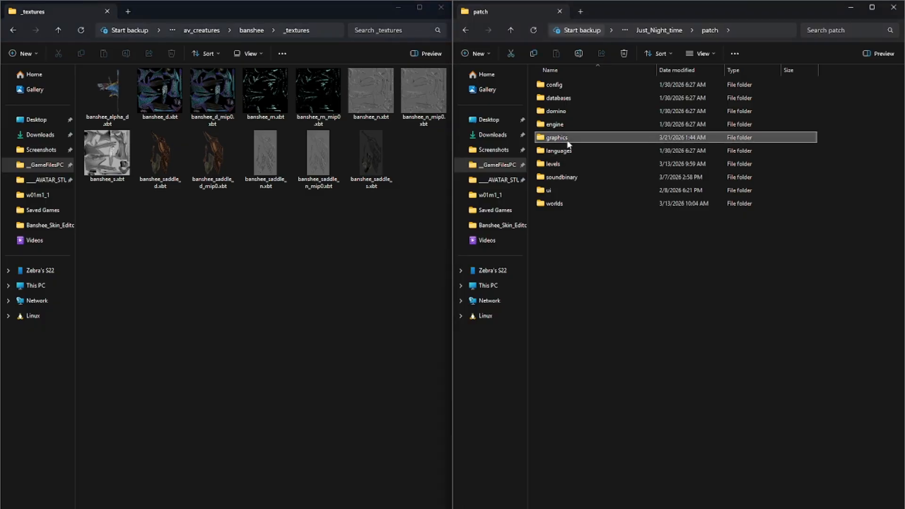
click(59, 30)
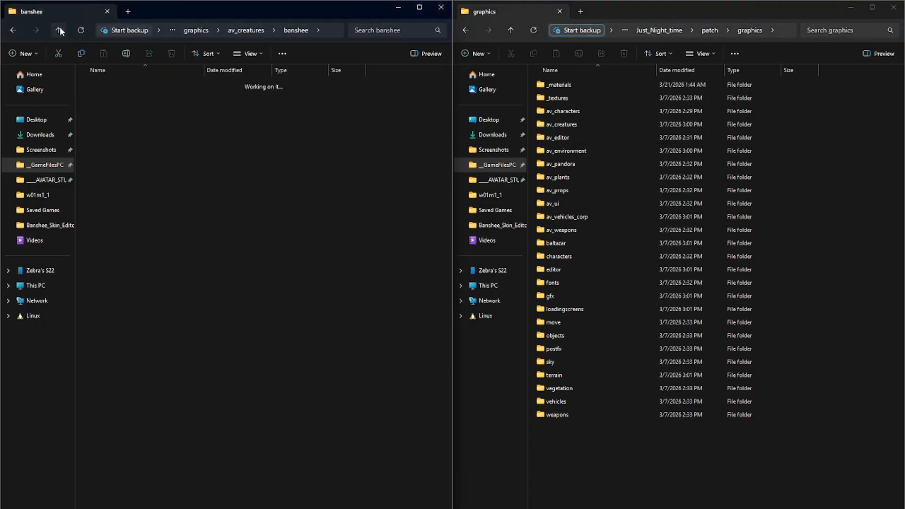
click(59, 30)
click(59, 30)
click(59, 30)
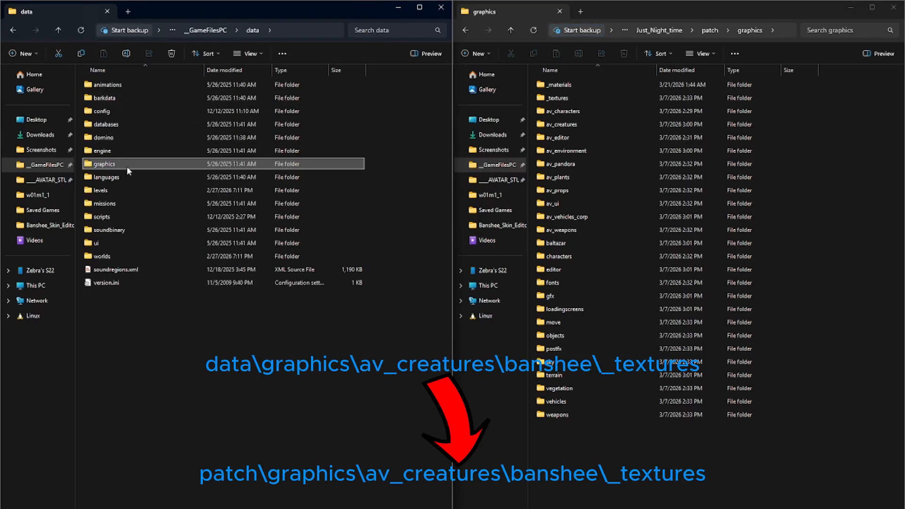
double_click(237, 164)
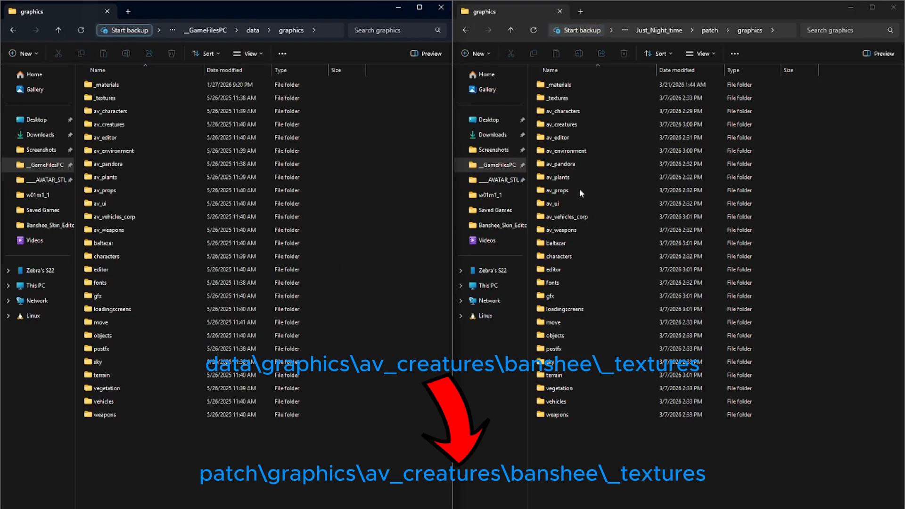
click(559, 125)
double_click(561, 126)
double_click(106, 124)
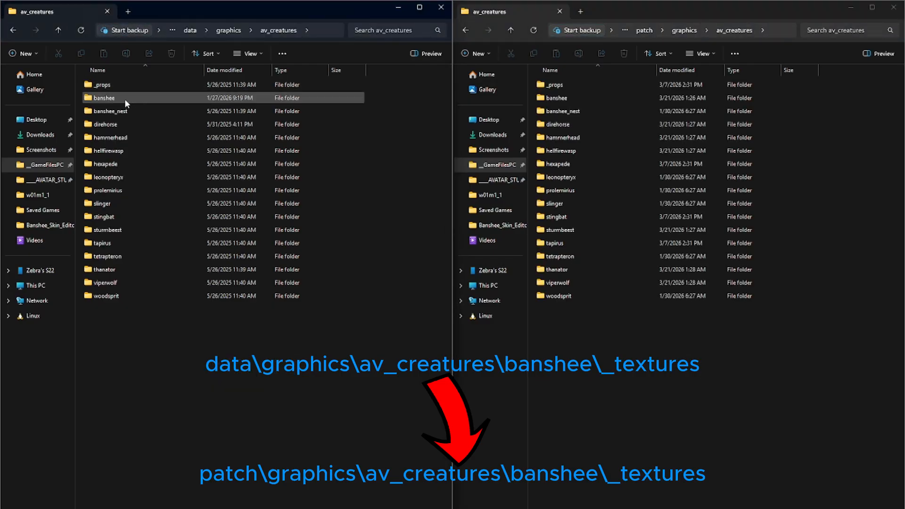
Step: Open the banshee folder in both directories and go into its _textures folder on the patch side
click(566, 98)
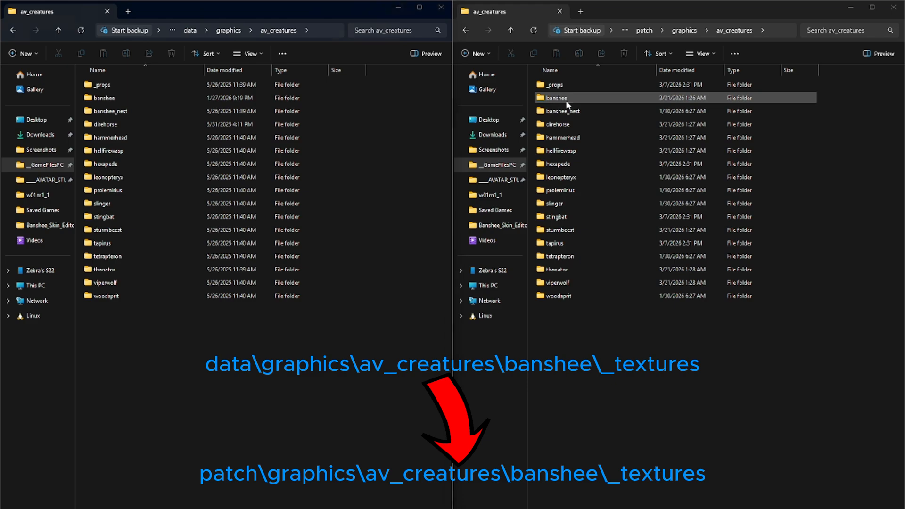
double_click(568, 102)
click(169, 95)
double_click(170, 95)
click(107, 85)
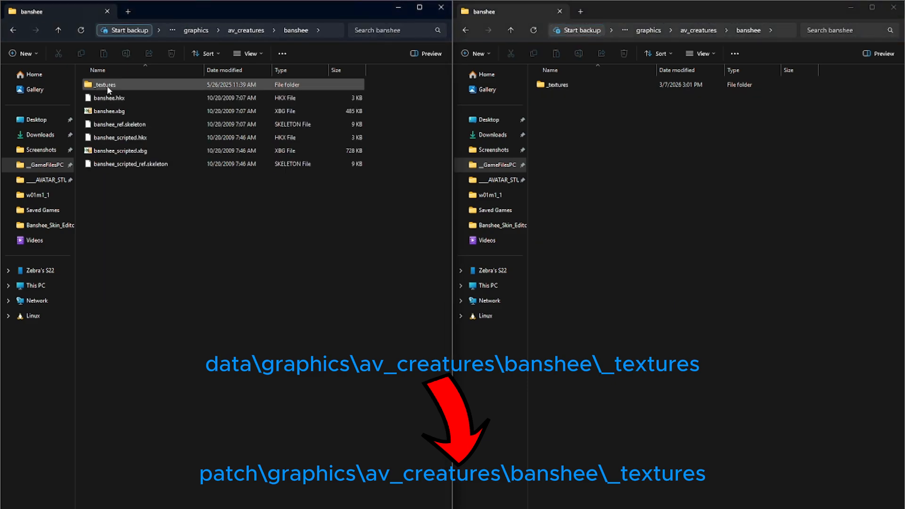
double_click(556, 86)
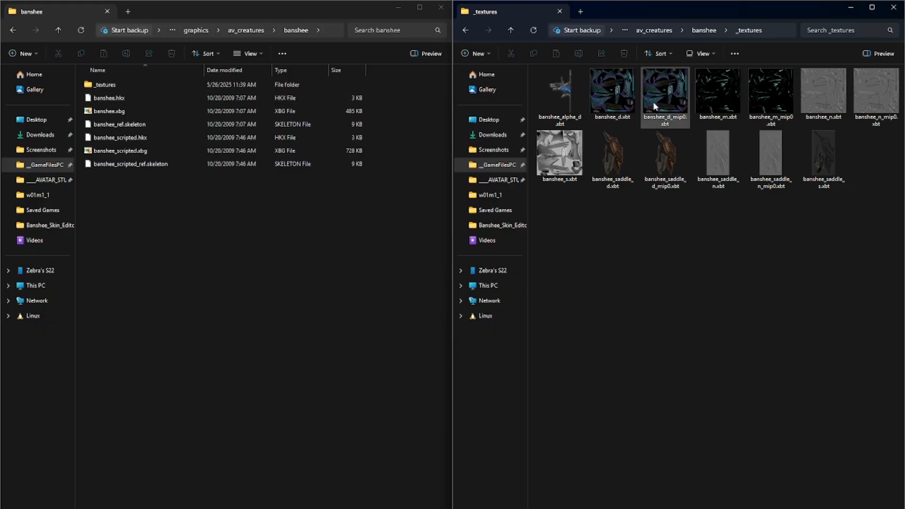
Step: Return the data directory to av_creatures and reopen banshee\_textures in the patch directory to locate the banshee_d textures
click(625, 94)
click(511, 30)
click(511, 29)
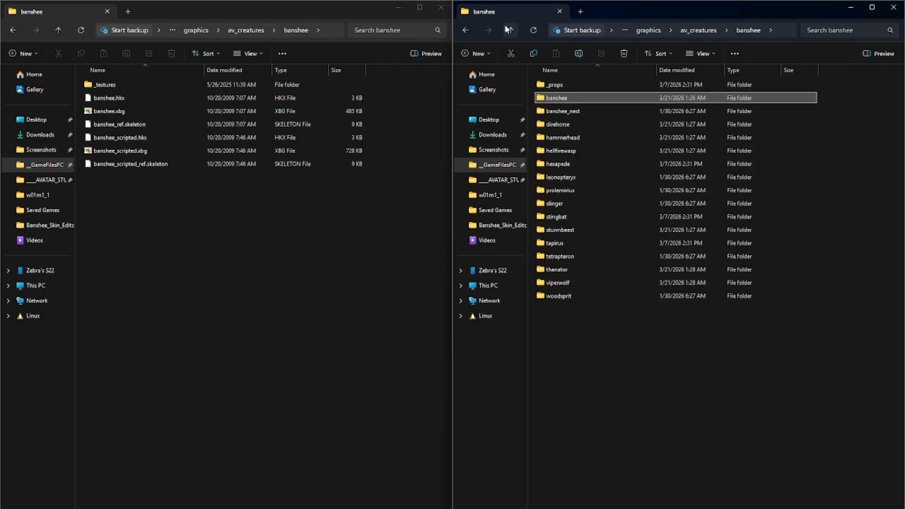
click(58, 29)
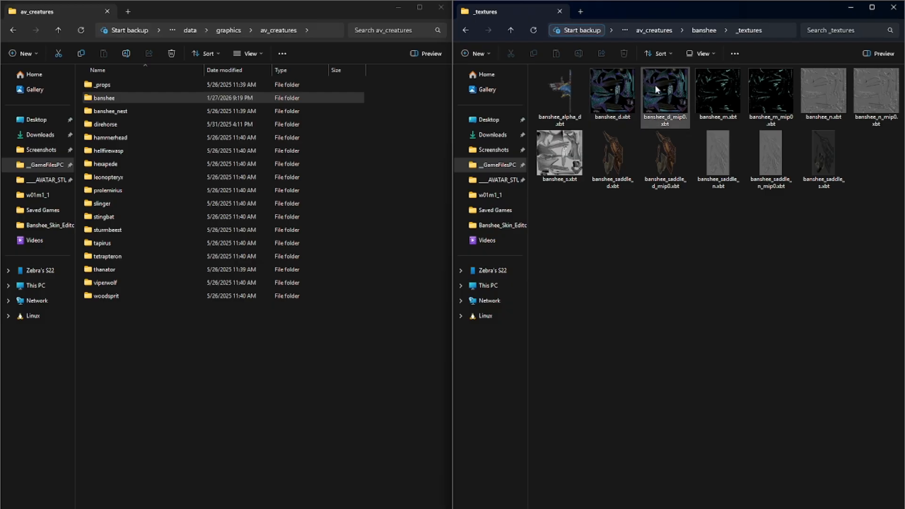
click(625, 97)
click(652, 91)
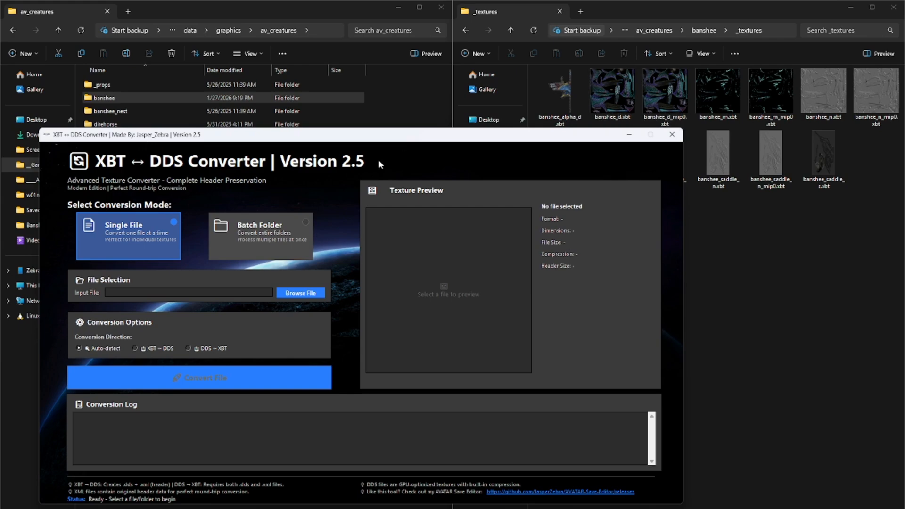
Step: In the XBT ↔ DDS Converter, load banshee_d.xbt from the patch's banshee\_textures folder and convert it to DDS
click(290, 293)
click(94, 298)
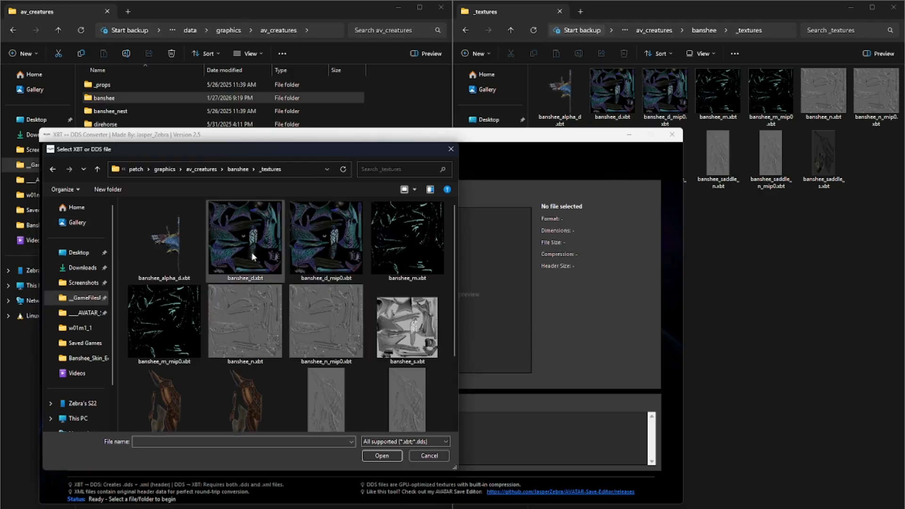
click(255, 254)
click(382, 456)
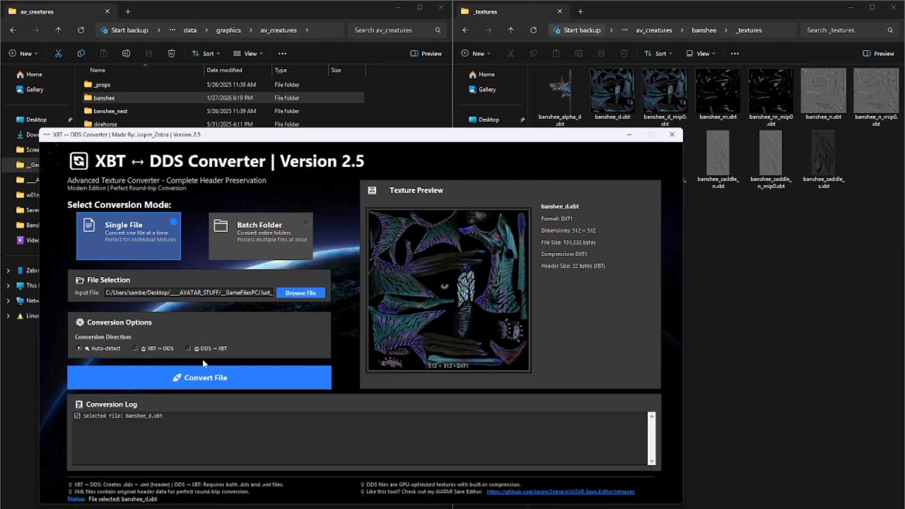
click(213, 384)
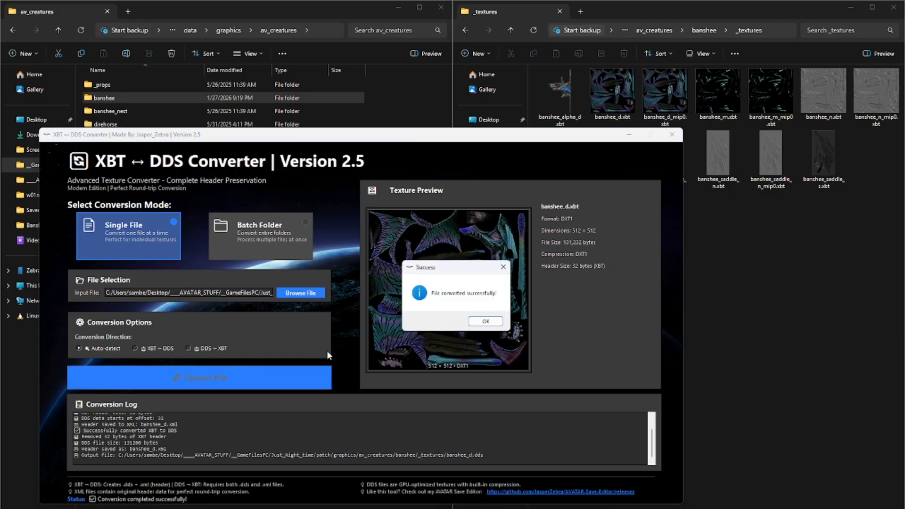
click(488, 329)
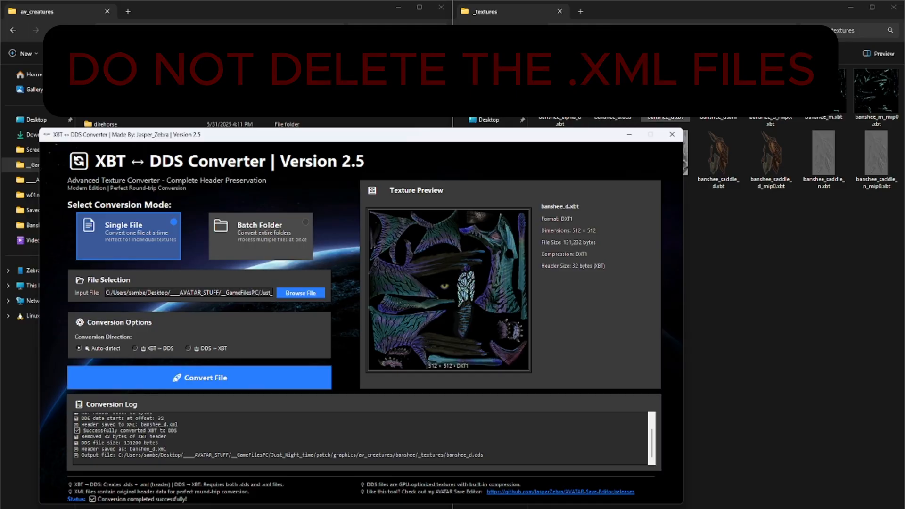
Step: Load banshee_d_mip0.xbt from the same patch textures folder and convert it to DDS
click(302, 293)
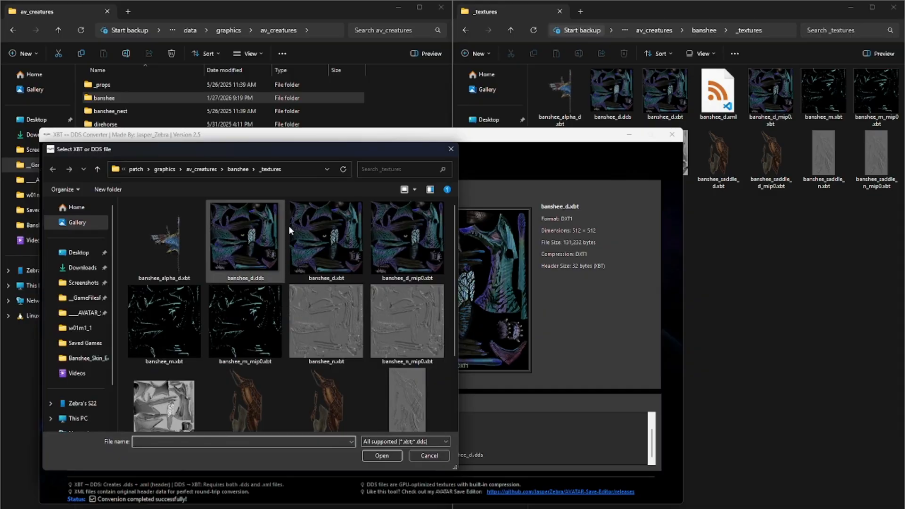
double_click(394, 239)
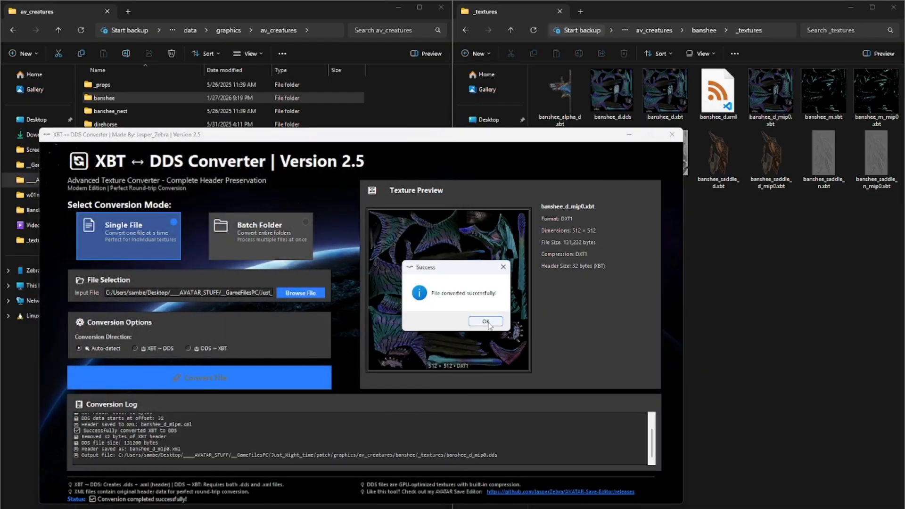
click(487, 322)
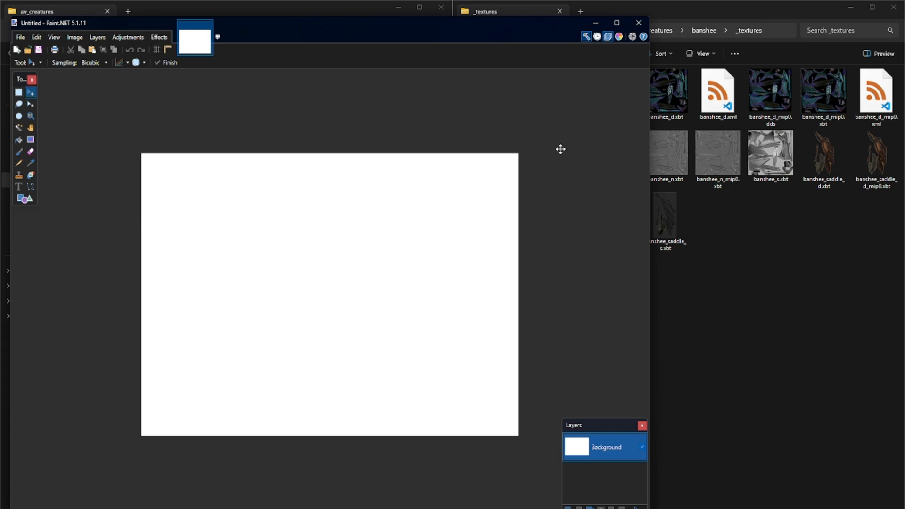
Step: Open banshee_d.dds and banshee_d_mip0.dds from the patch's banshee\_textures folder in Paint.NET
click(717, 211)
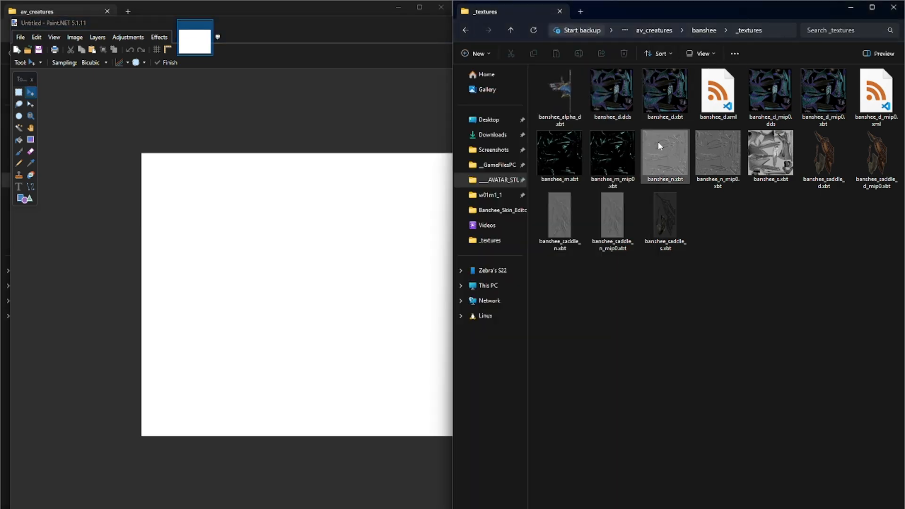
click(613, 106)
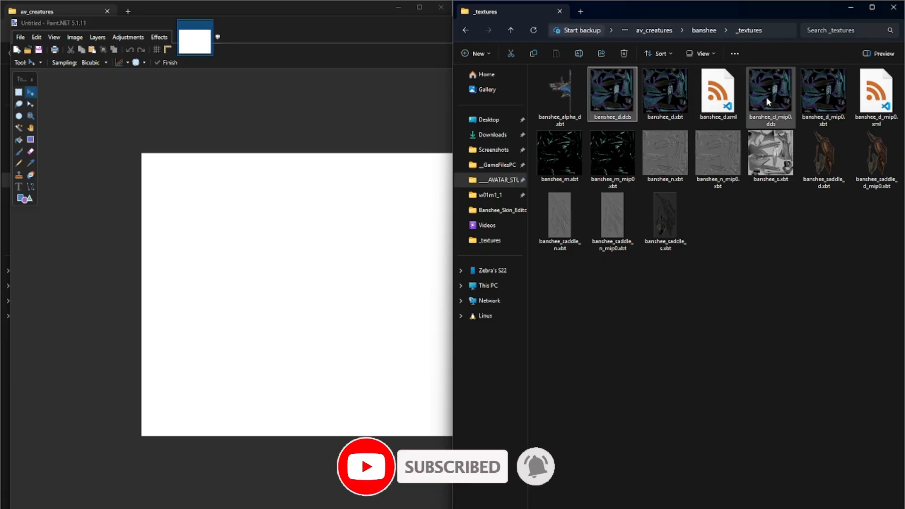
mouse_move(768, 101)
mouse_down()
mouse_move(689, 87)
mouse_move(328, 215)
mouse_up()
click(338, 297)
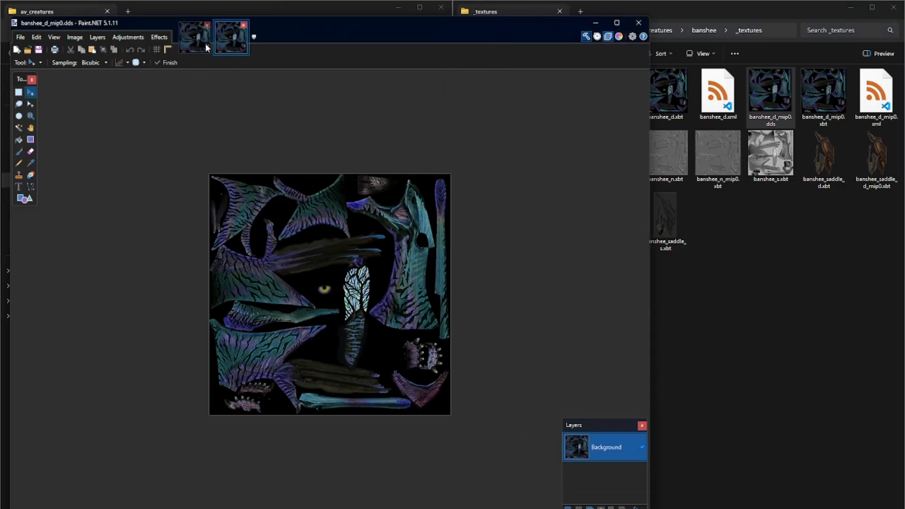
Step: Turn the banshee_d.dds texture black and white and lower its exposure to -146
click(206, 44)
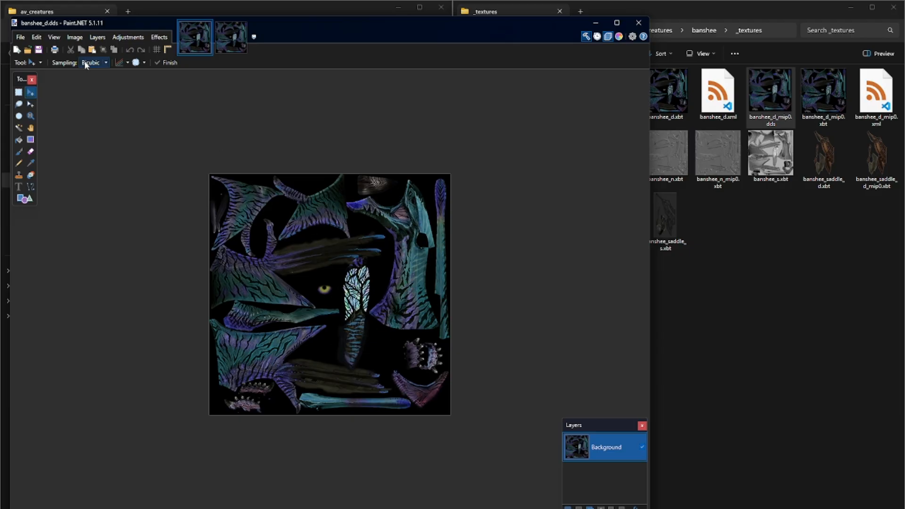
click(124, 42)
click(138, 59)
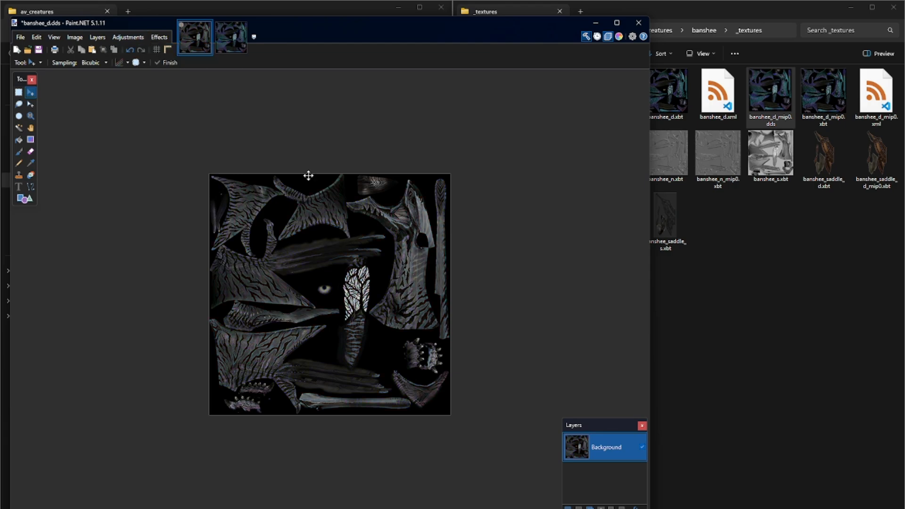
click(127, 38)
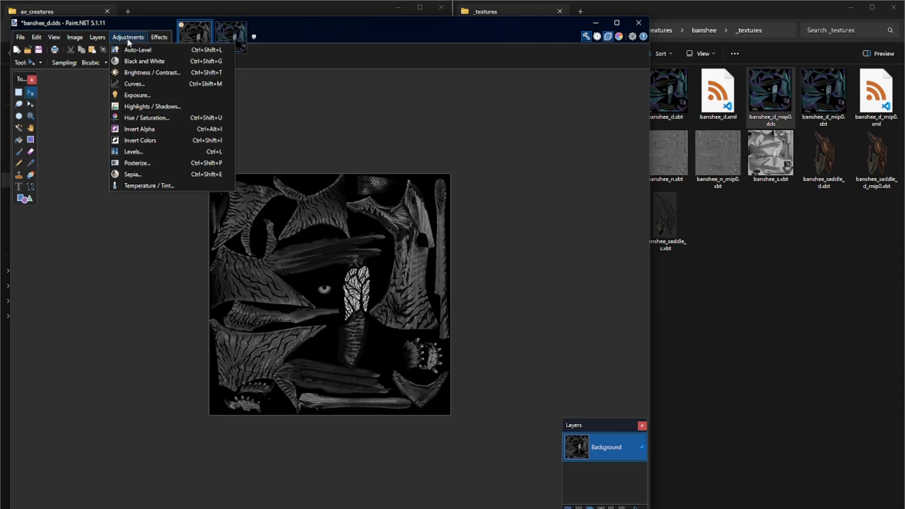
click(140, 96)
drag(307, 271, 273, 273)
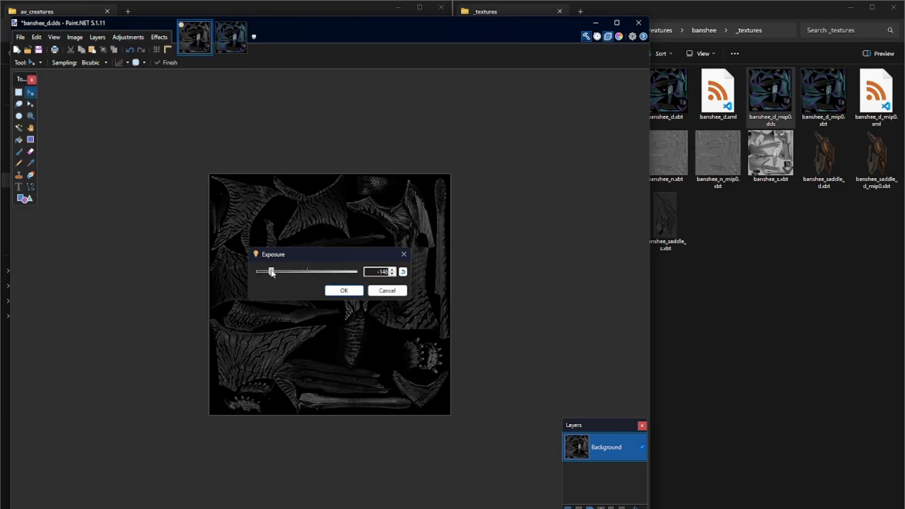
click(344, 290)
Step: Turn banshee_d_mip0.dds black and white and apply the same exposure reduction as on banshee_d.dds
key(ctrl+Tab)
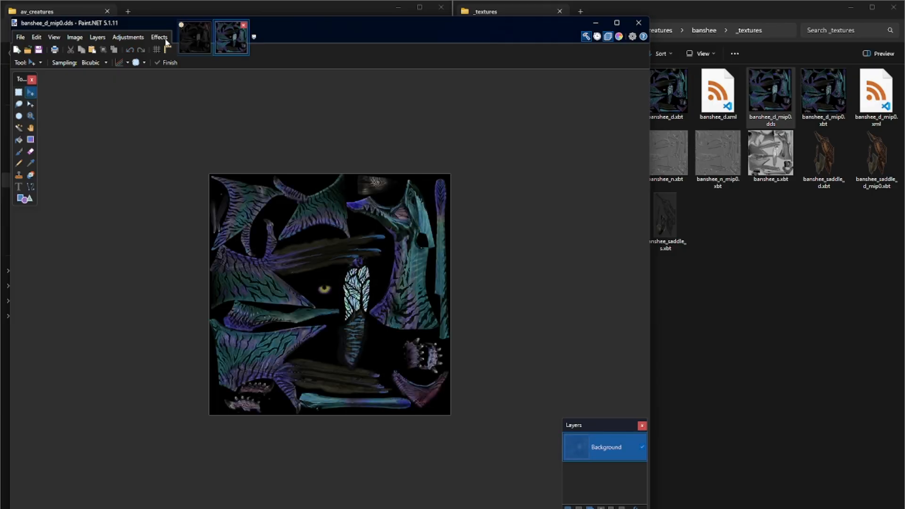
click(128, 37)
click(144, 61)
click(127, 37)
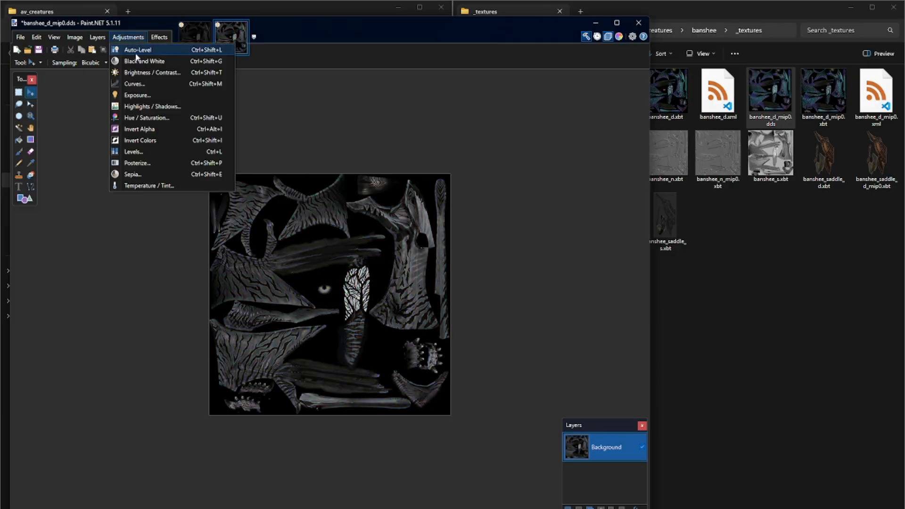
click(140, 96)
key(Return)
Step: Save banshee_d.dds with BC1 (Linear, DXT1) compression and no mip maps
click(203, 41)
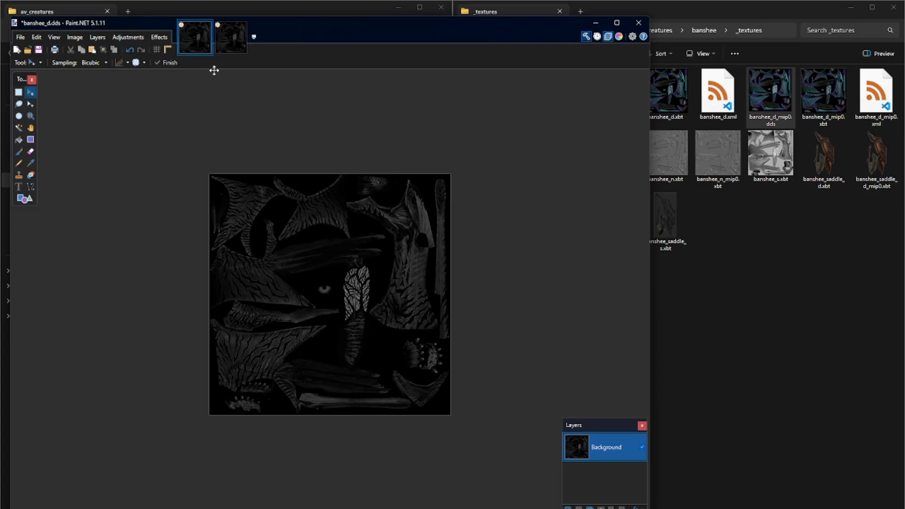
key(ctrl+s)
click(110, 99)
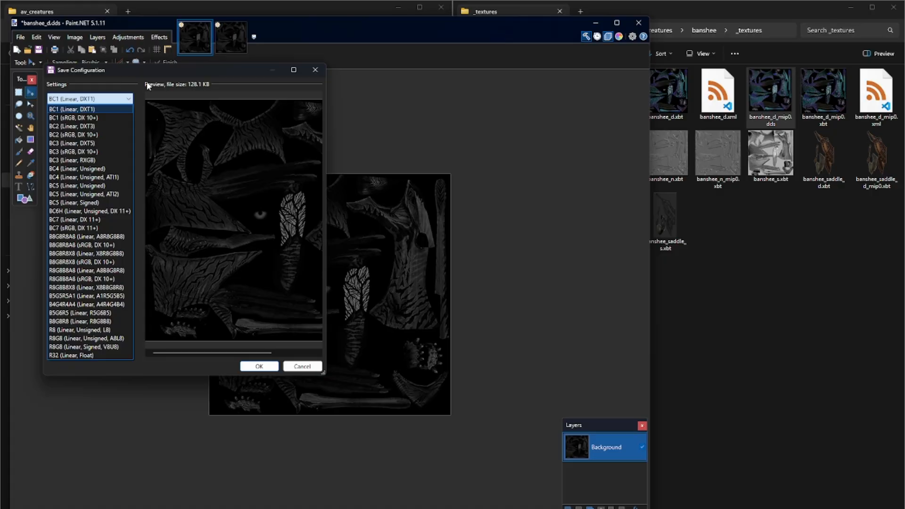
click(138, 95)
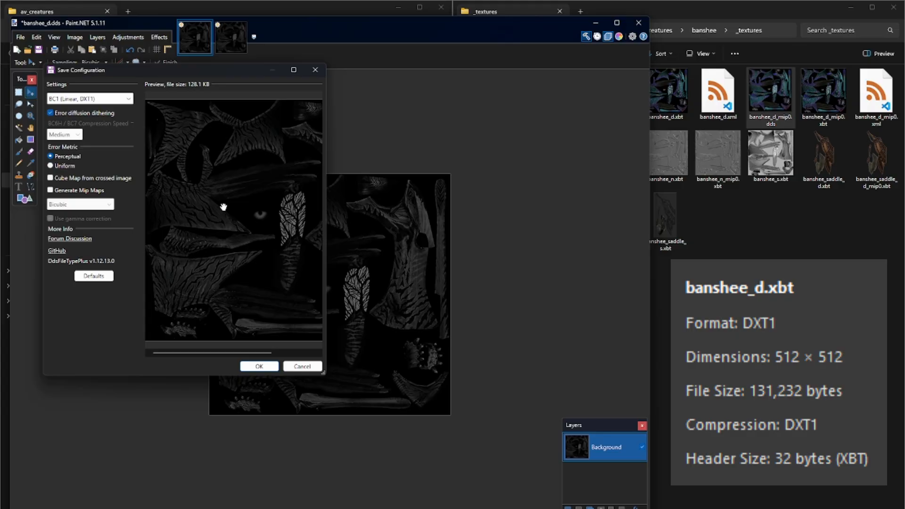
click(89, 100)
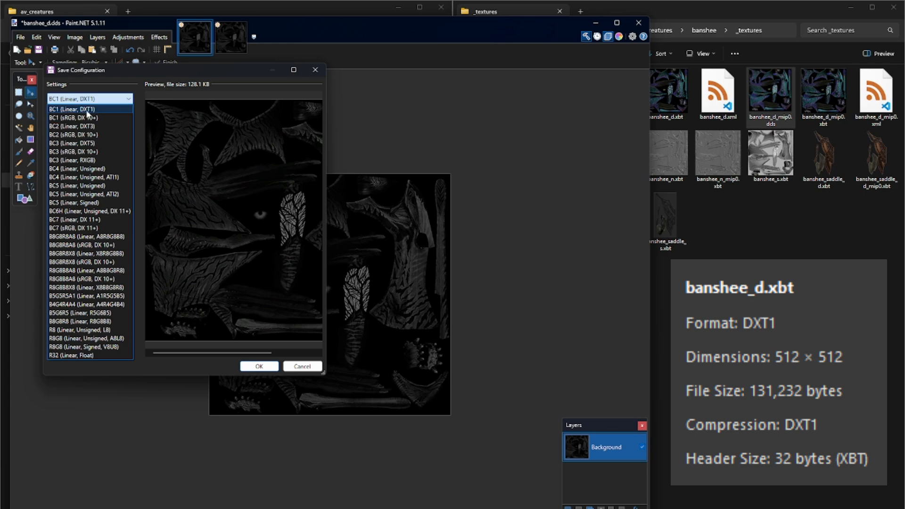
click(88, 110)
click(259, 367)
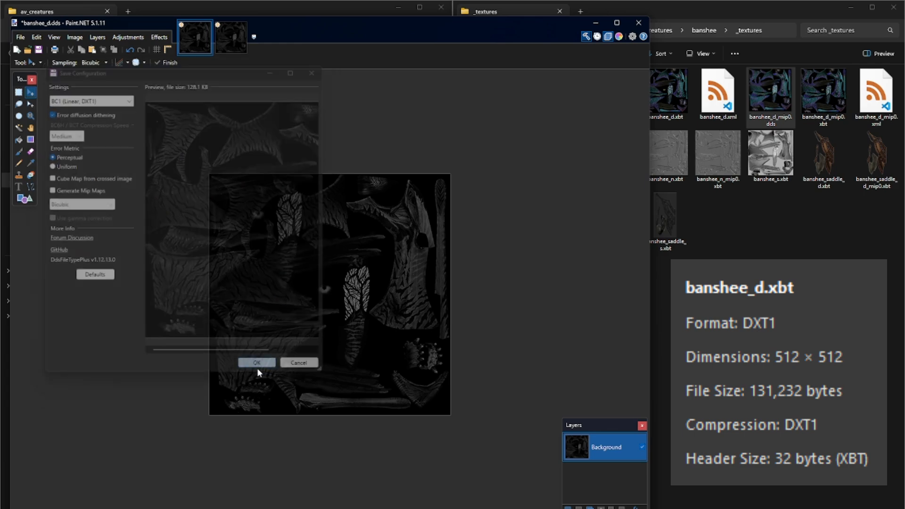
Step: Save banshee_d_mip0.dds with the same BC1 (Linear, DXT1) settings
click(233, 41)
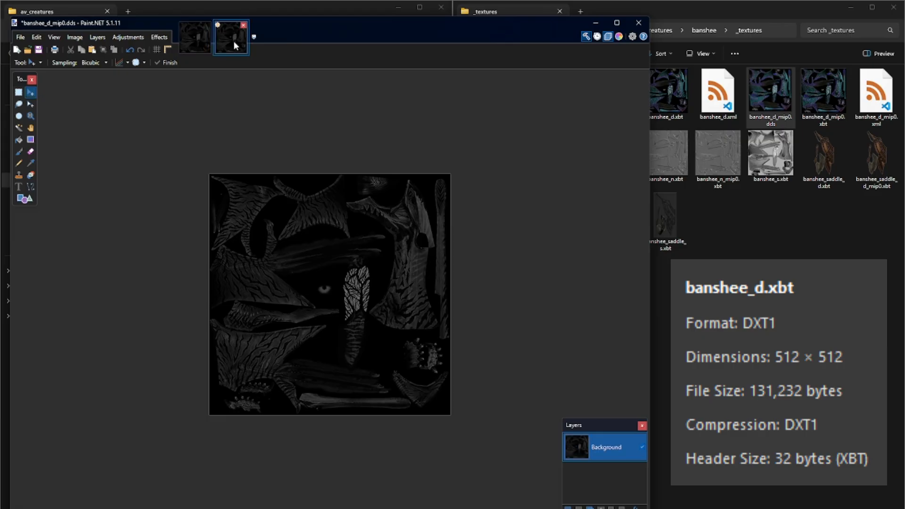
key(ctrl+s)
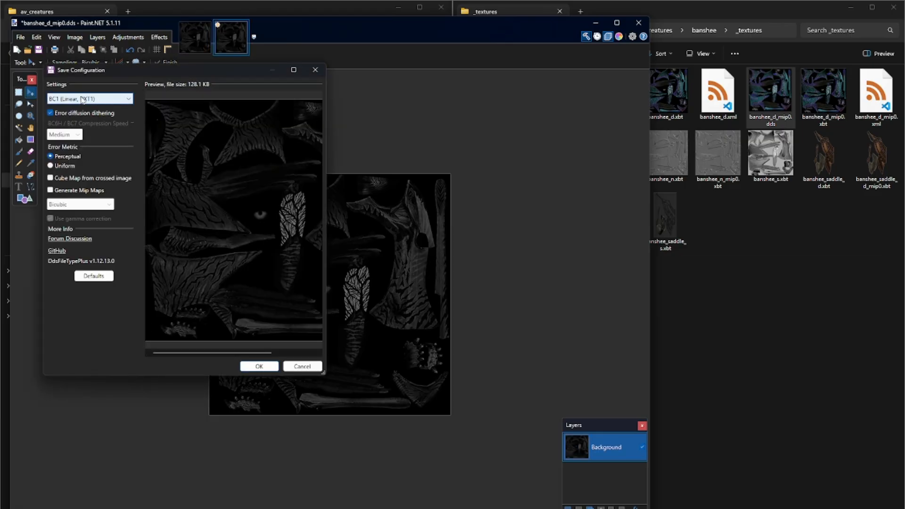
key(Return)
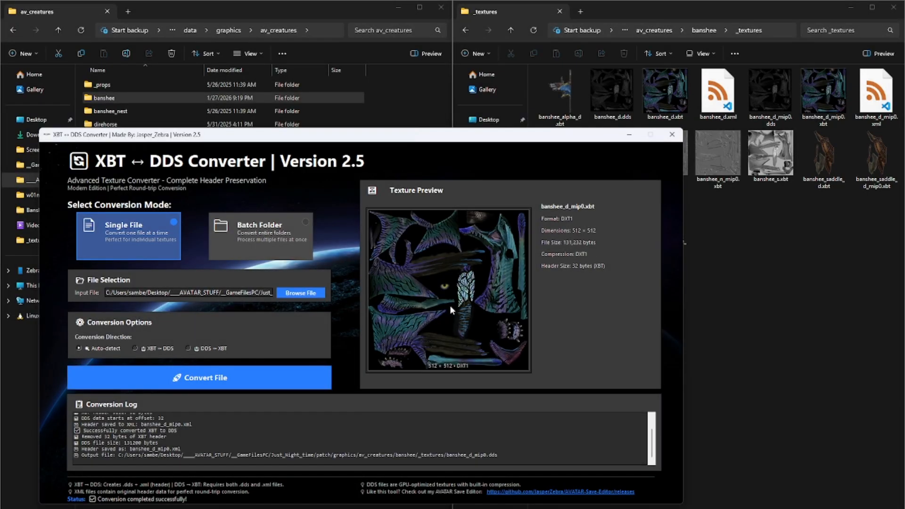
Step: In the XBT ↔ DDS Converter, load the edited banshee_d.dds and convert it back to XBT
click(290, 294)
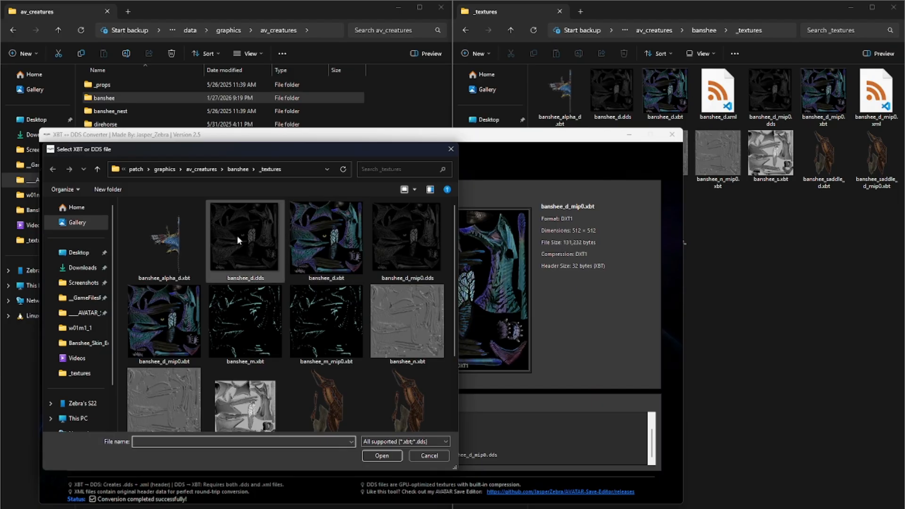
double_click(237, 236)
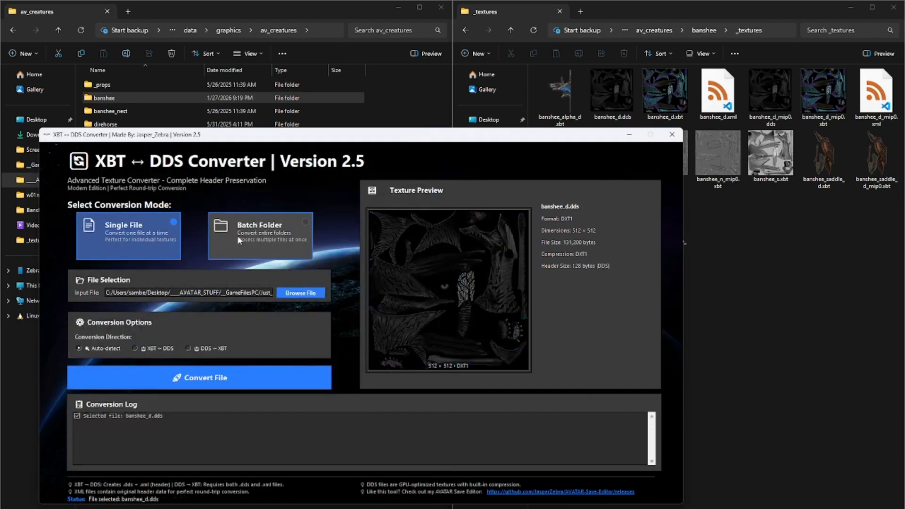
click(218, 378)
click(488, 321)
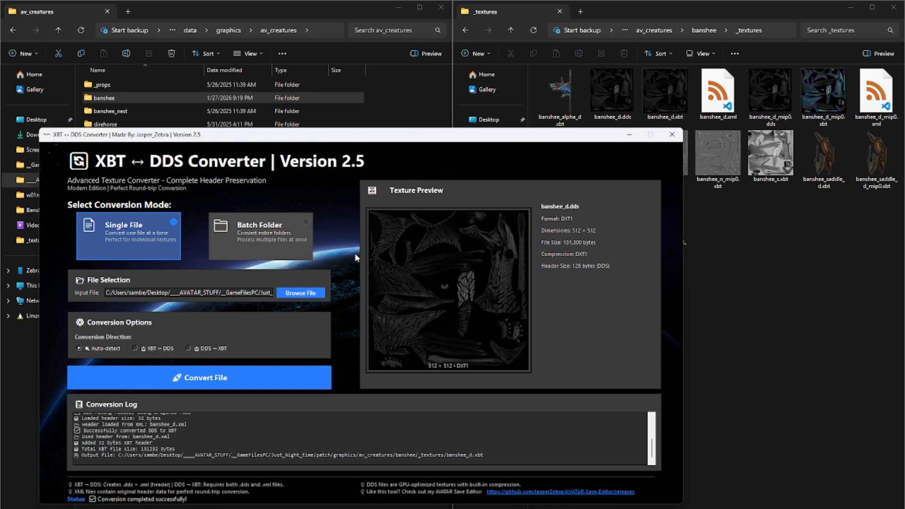
Step: Load the edited banshee_d_mip0.dds, convert it back to XBT, and close the converter
click(317, 292)
click(411, 244)
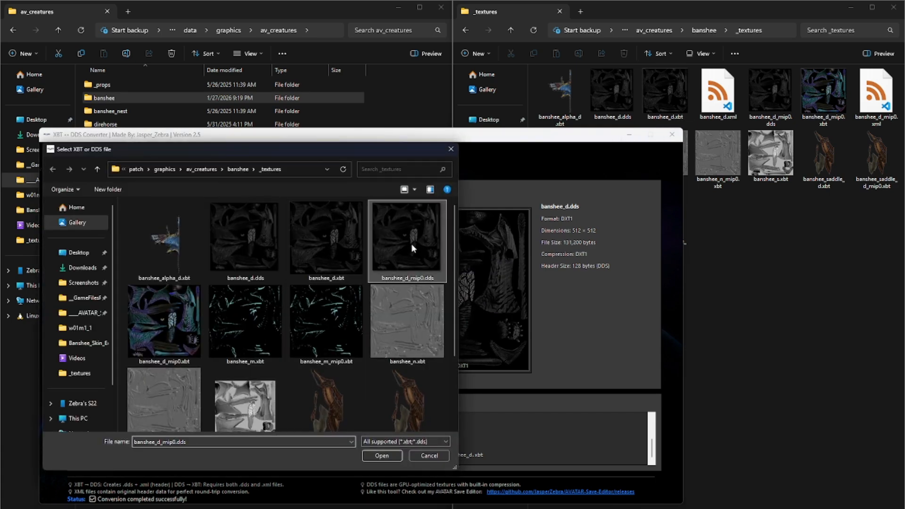
click(382, 456)
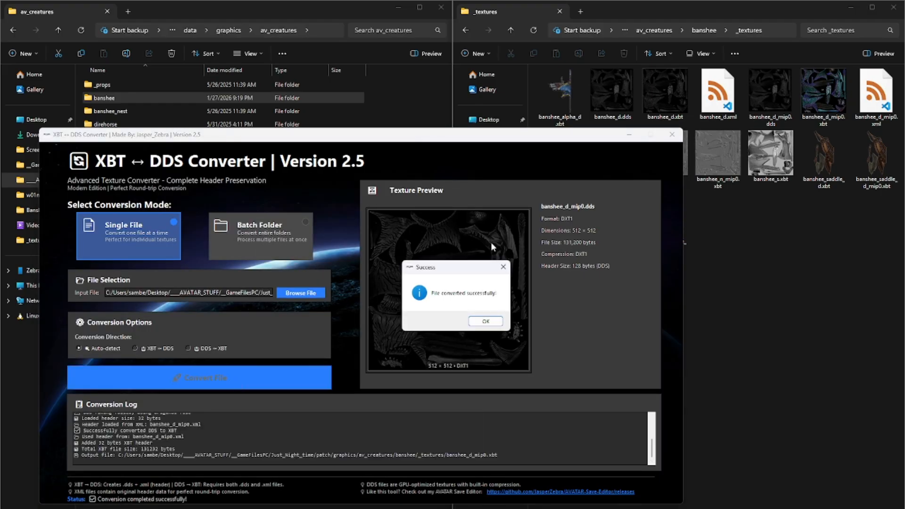
click(485, 321)
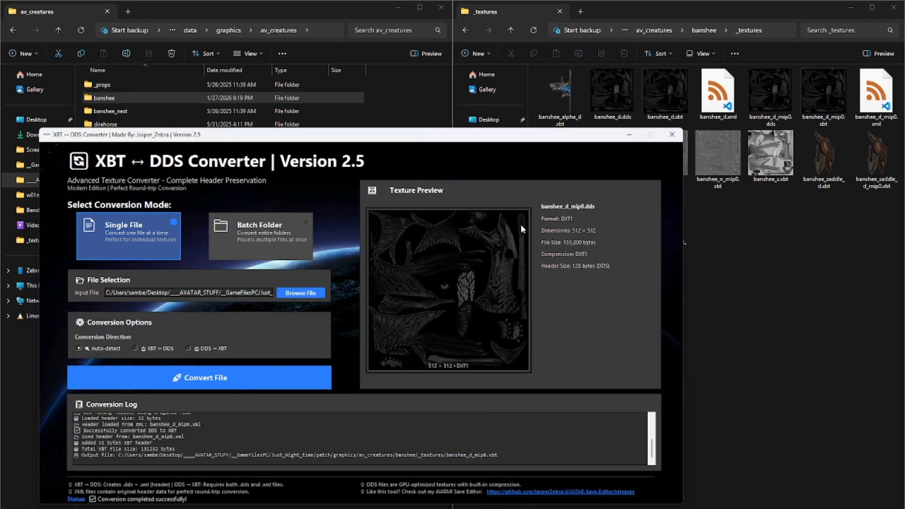
click(672, 134)
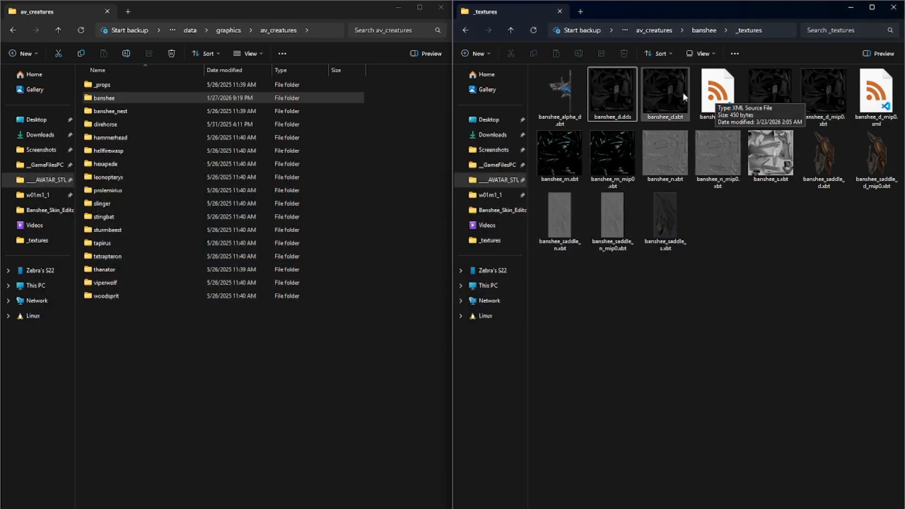
Step: Delete the DDS and XML files of banshee_d and banshee_d_mip0 from the patch's _textures folder
ctrl+click(706, 92)
ctrl+click(771, 95)
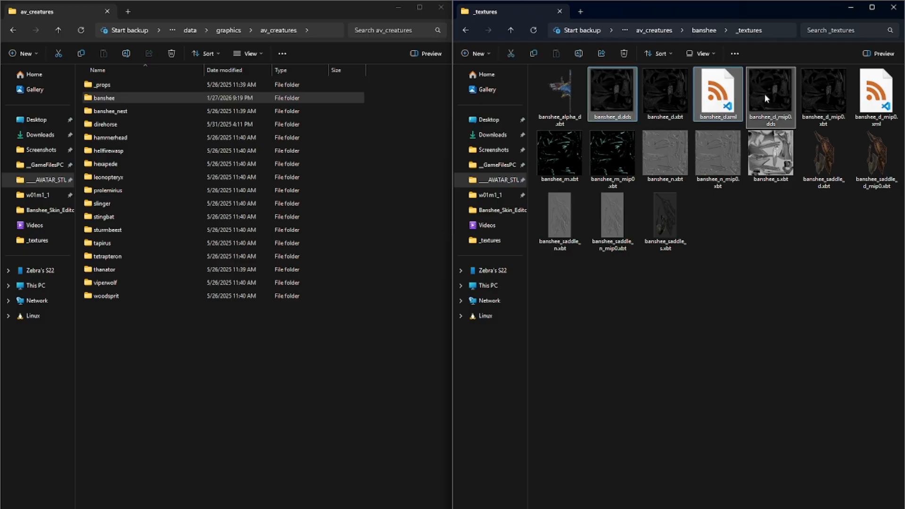
ctrl+click(883, 90)
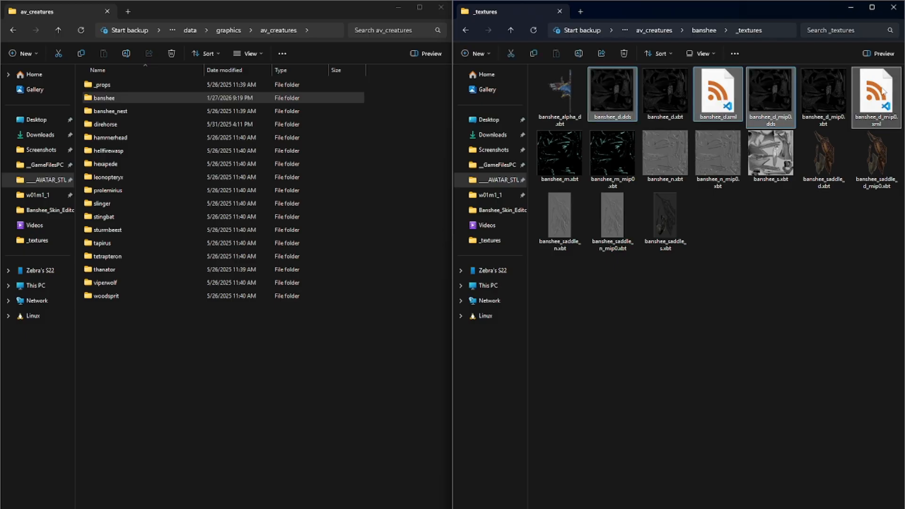
key(Delete)
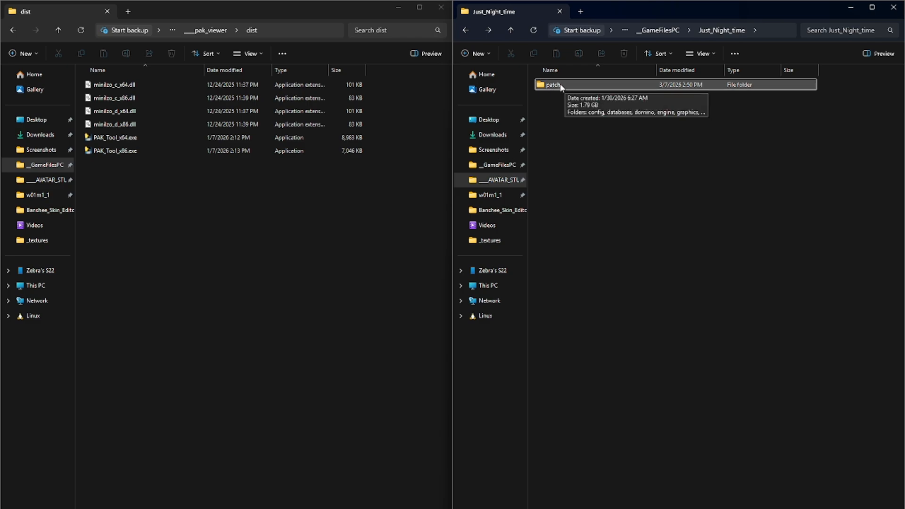
Step: Pack the patch folder in Just_Night_time into patch.pak with PAK_Tool_x64.exe
drag(564, 88, 261, 140)
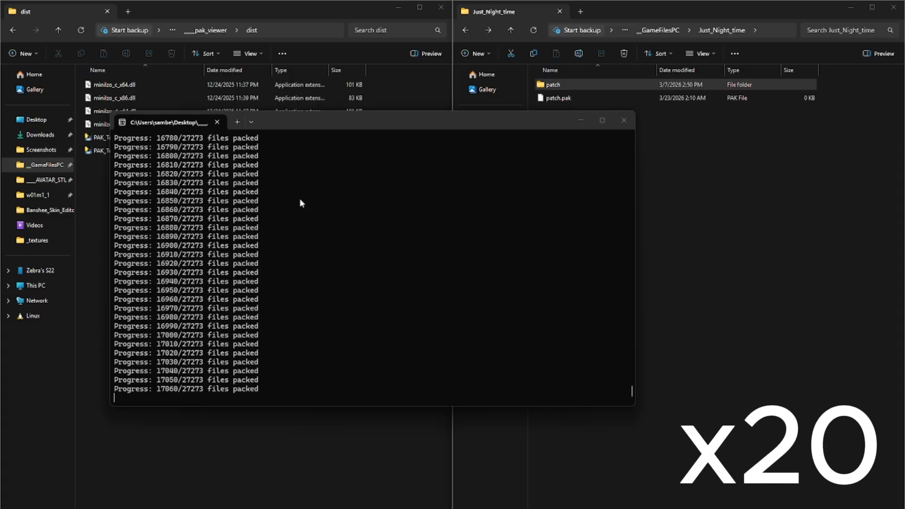
click(548, 126)
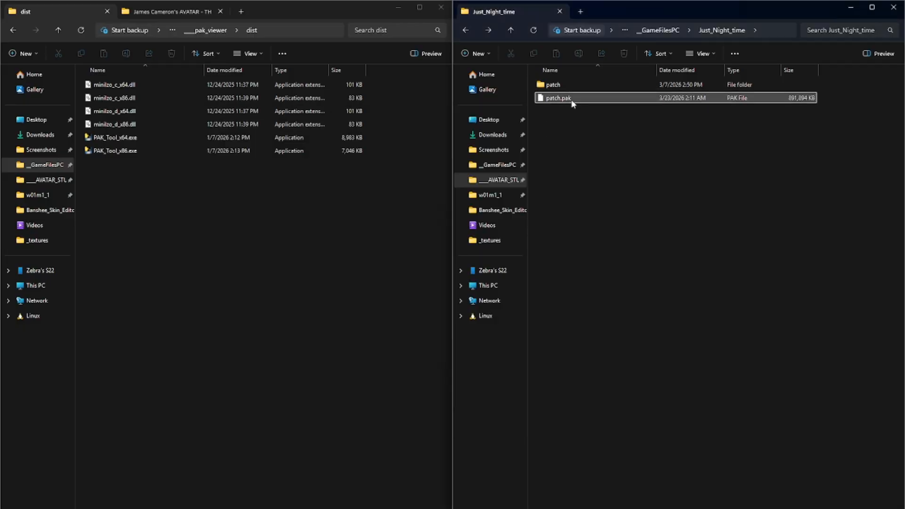
mouse_move(579, 102)
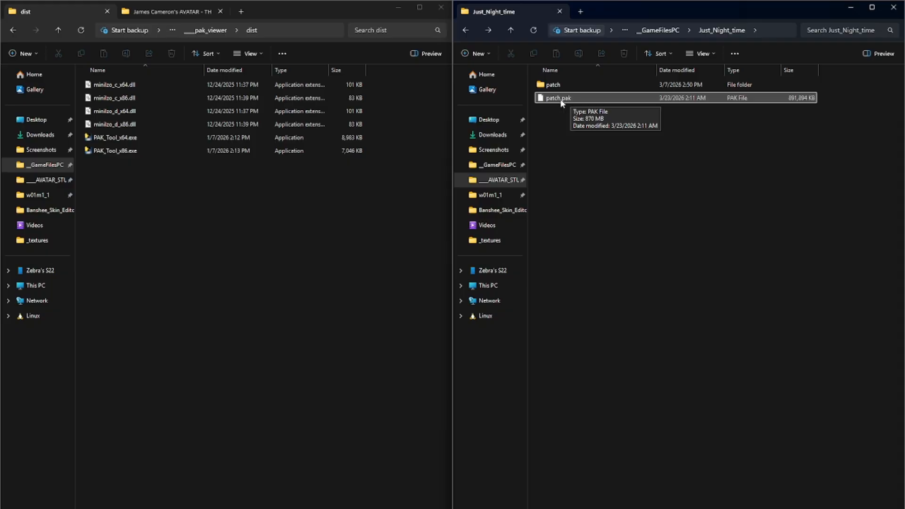
Step: Move the new patch.pak into the game's Data_Win32 folder, replacing the existing patch.pak
click(174, 9)
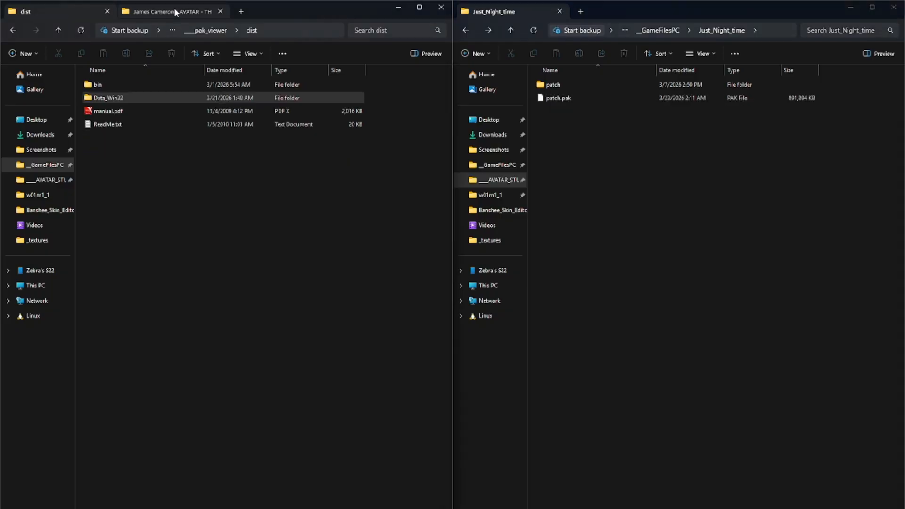
double_click(105, 100)
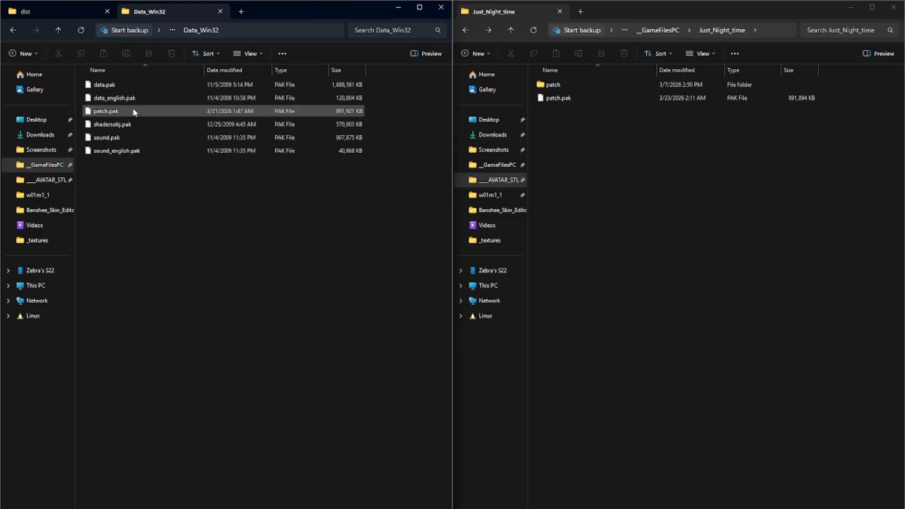
drag(542, 98, 377, 170)
click(415, 209)
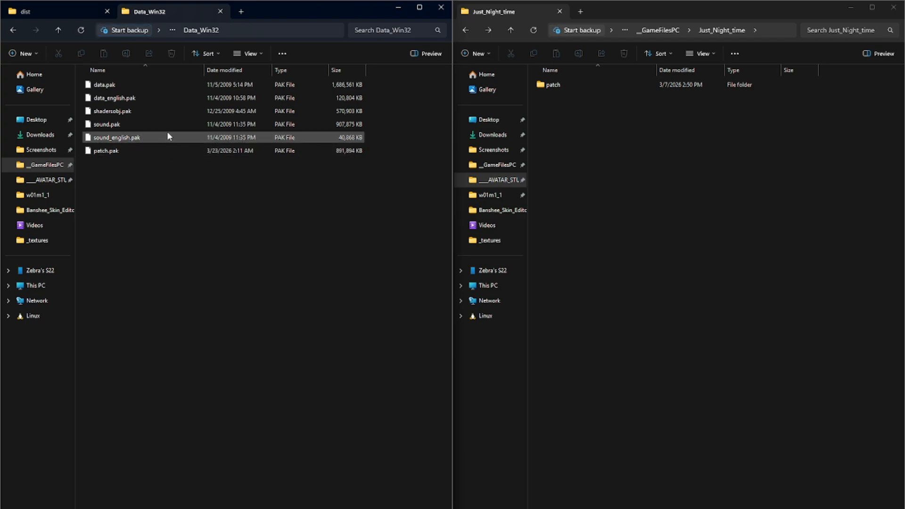